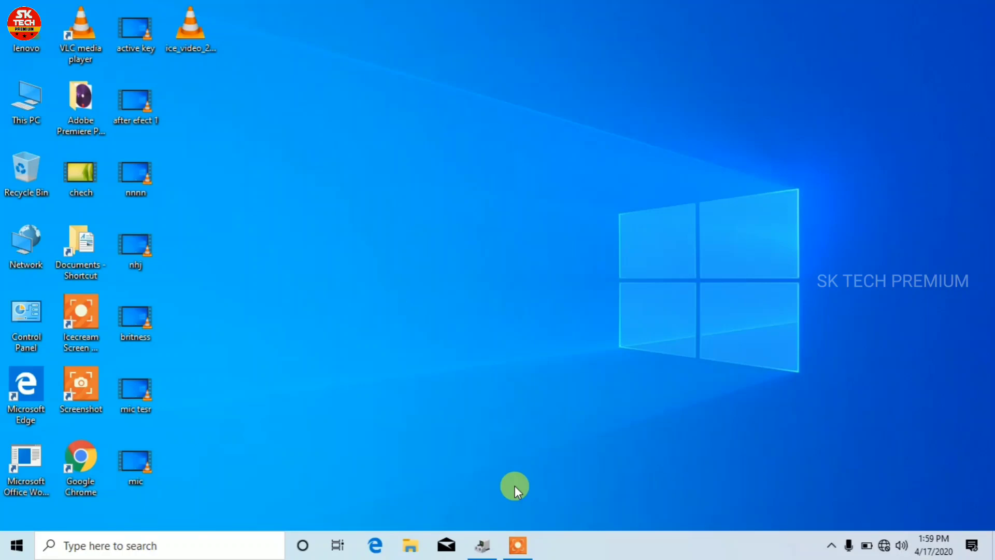
Step: Test the display brightness control by raising and lowering the screen brightness several times
{"action": "key", "text": "XF86MonBrightnessUp"}
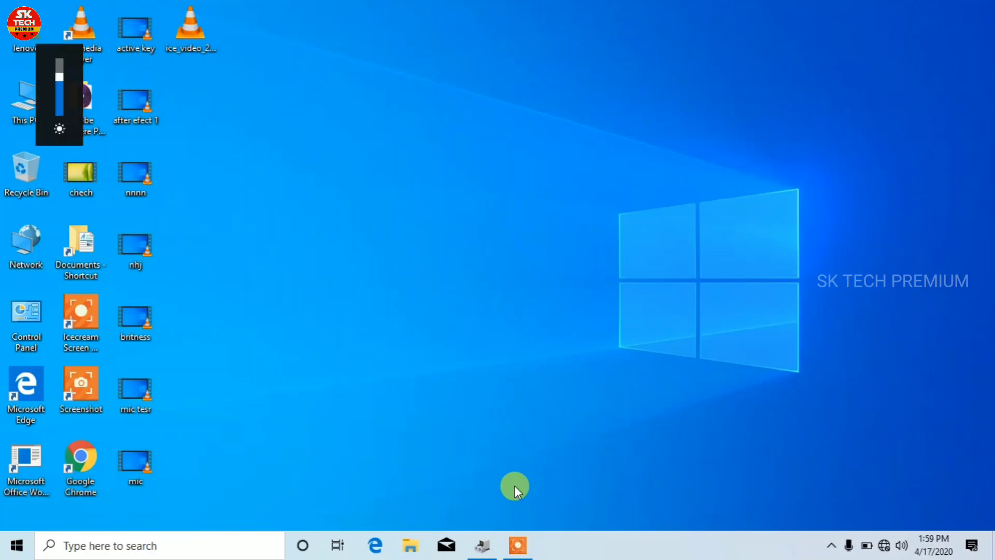
{"action": "key", "text": "XF86MonBrightnessDown"}
{"action": "key", "text": "XF86MonBrightnessUp"}
{"action": "key", "text": "XF86MonBrightnessDown"}
{"action": "key", "text": "XF86MonBrightnessDown"}
{"action": "key", "text": "XF86MonBrightnessUp"}
{"action": "key", "text": "XF86MonBrightnessDown"}
{"action": "key", "text": "XF86MonBrightnessDown"}
{"action": "key", "text": "XF86MonBrightnessUp"}
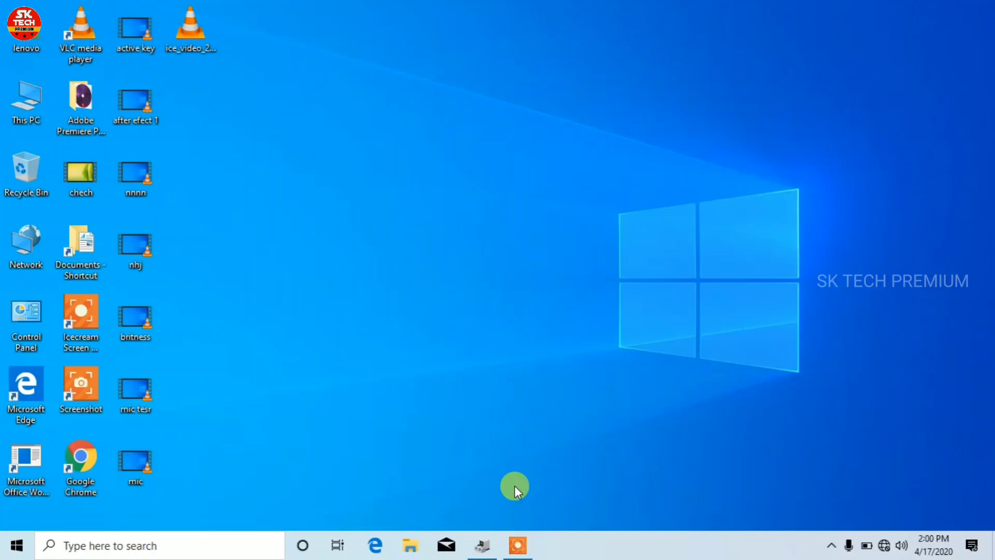
Step: Check the Wi-Fi connection status in the network flyout and close it
{"action": "left_click", "coordinate": [884, 545]}
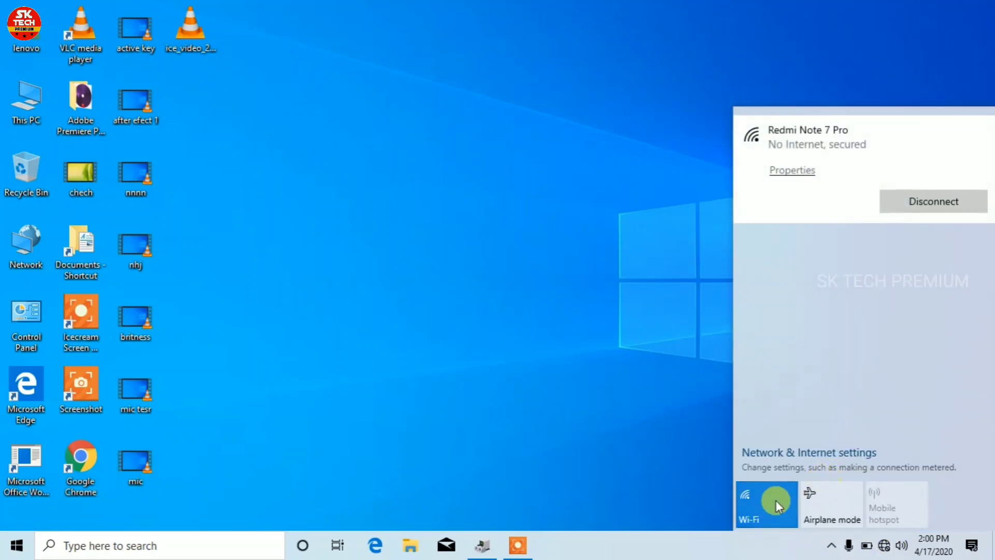
{"action": "left_click", "coordinate": [573, 329]}
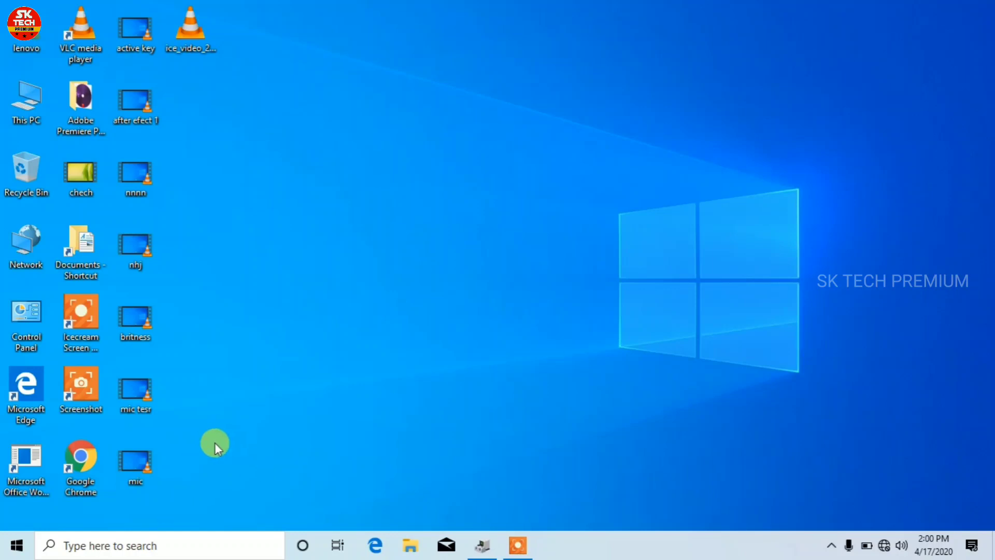
Step: Search Windows for "dev", open Device Manager and expand the Display adapters category
{"action": "left_click", "coordinate": [160, 548]}
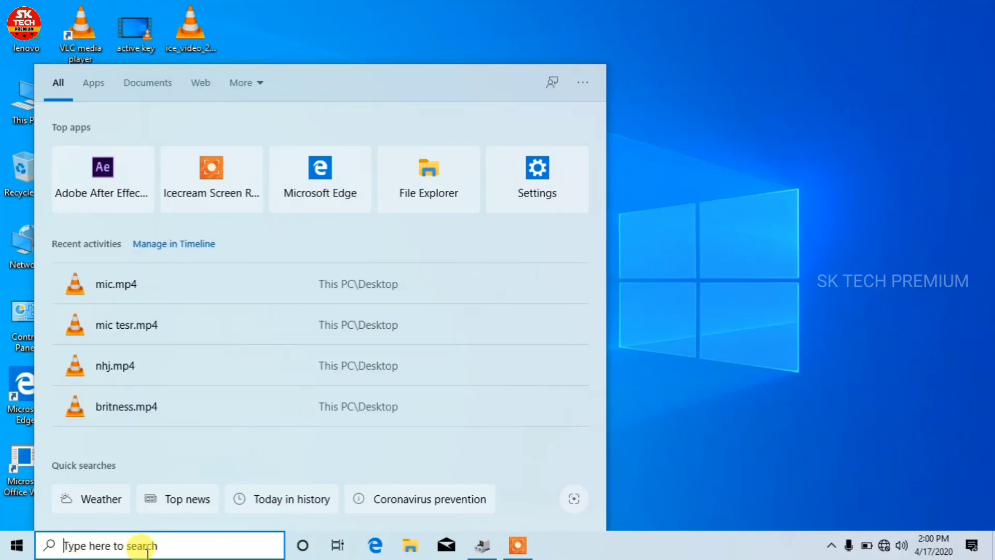
{"action": "type", "text": "dev"}
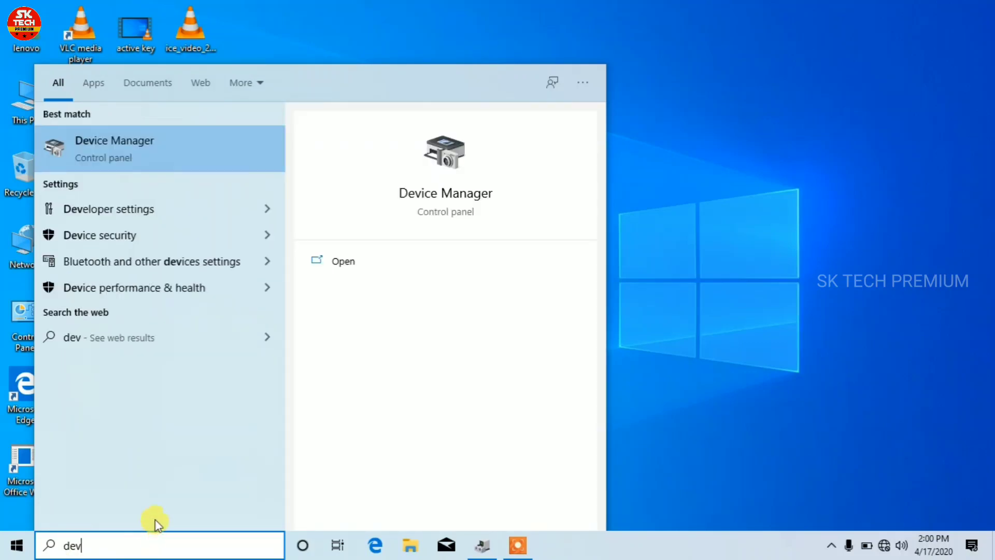
{"action": "left_click", "coordinate": [127, 144]}
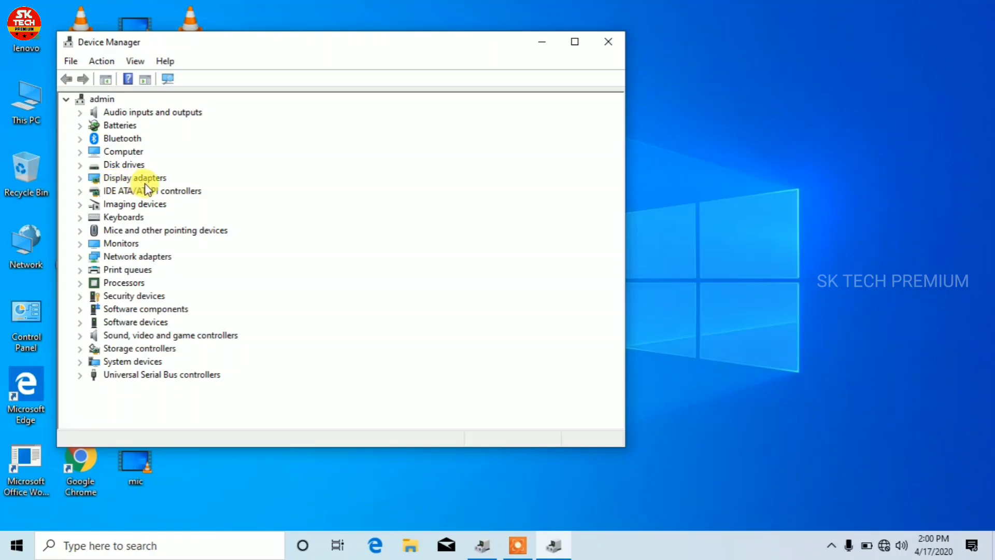
{"action": "left_click", "coordinate": [110, 178]}
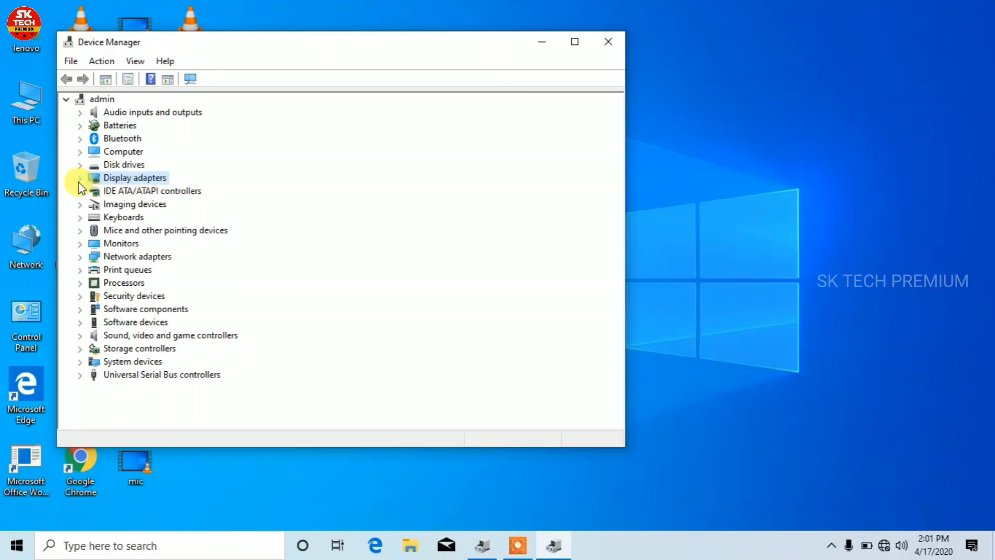
{"action": "left_click", "coordinate": [80, 182]}
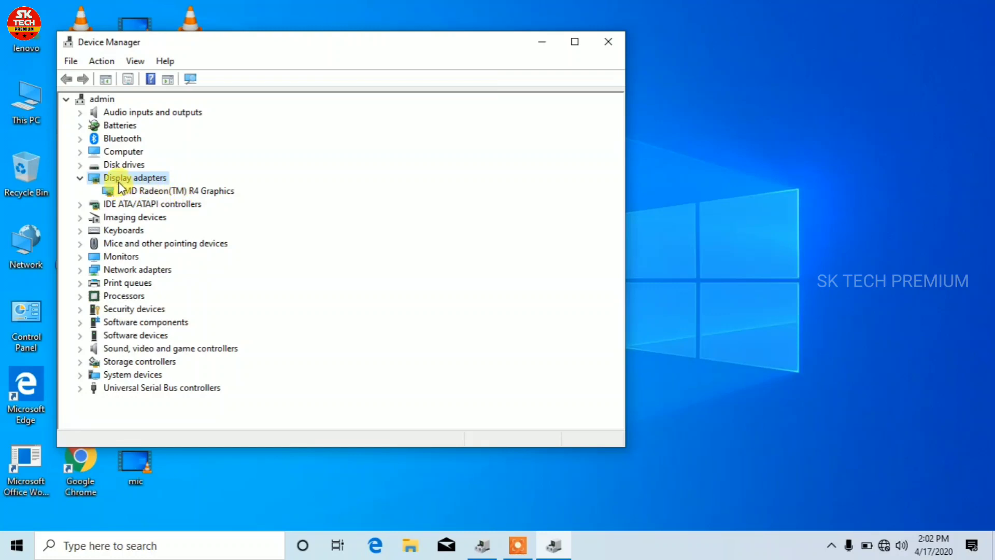
Step: View the driver actions available for the AMD Radeon(TM) R4 Graphics adapter without choosing one, and close Device Manager
{"action": "left_click", "coordinate": [162, 192]}
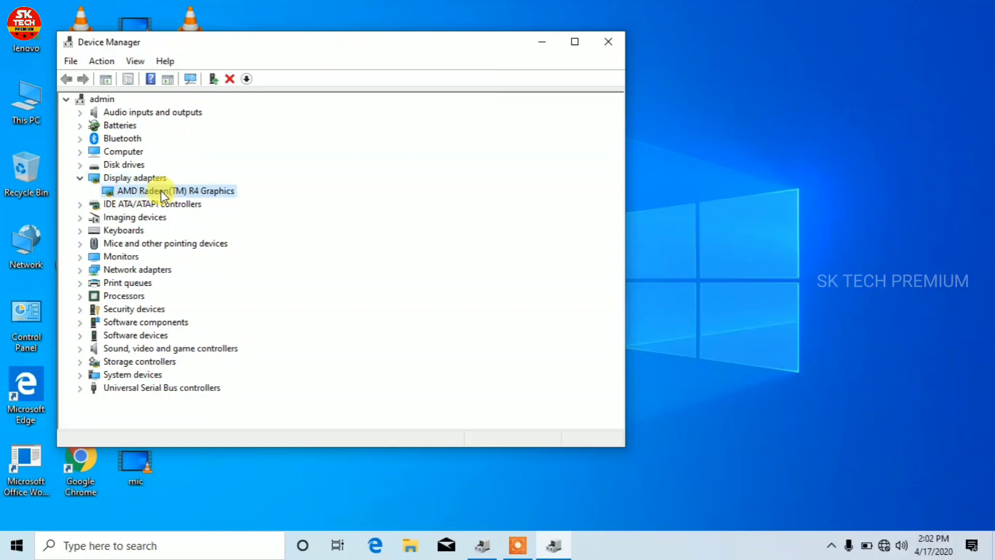
{"action": "right_click", "coordinate": [162, 190]}
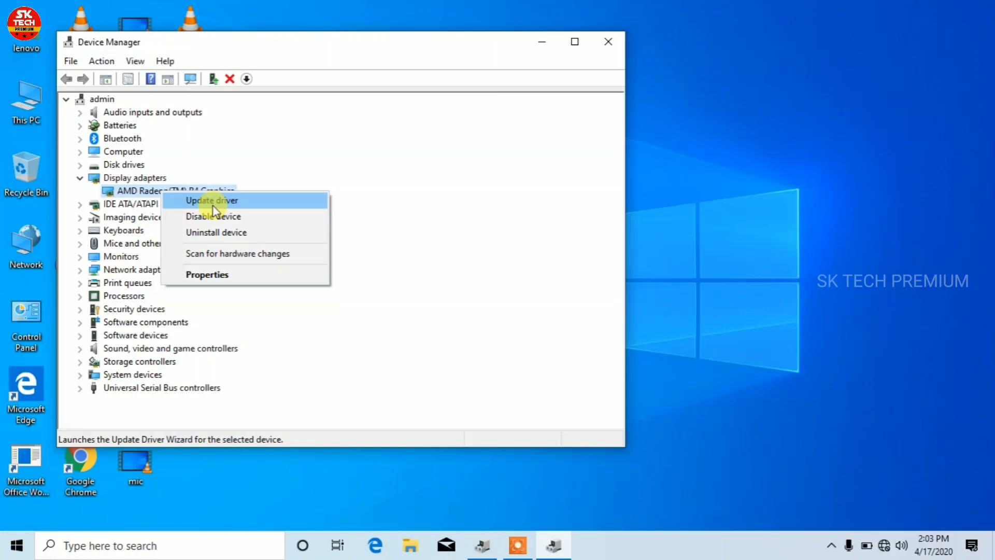
{"action": "left_click", "coordinate": [293, 182]}
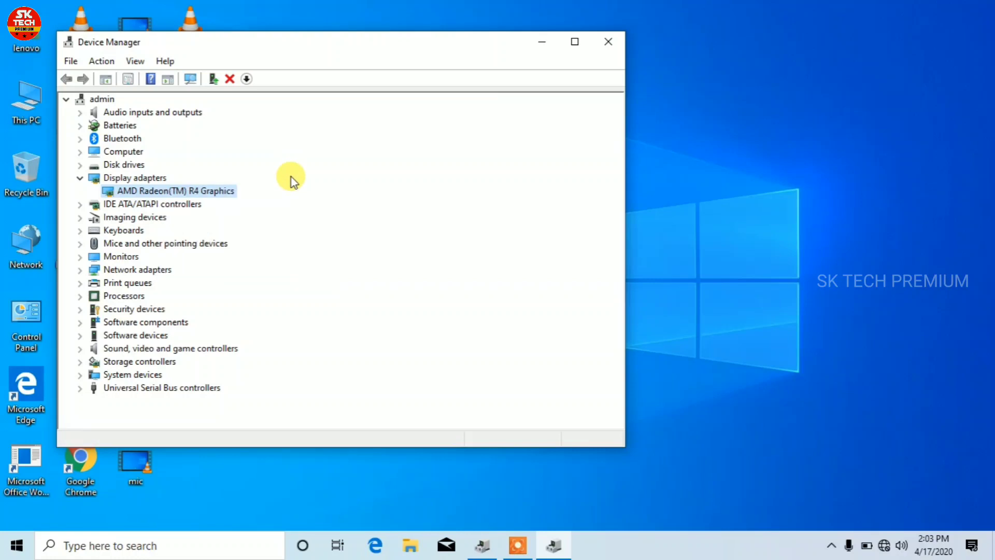
{"action": "left_click", "coordinate": [609, 48]}
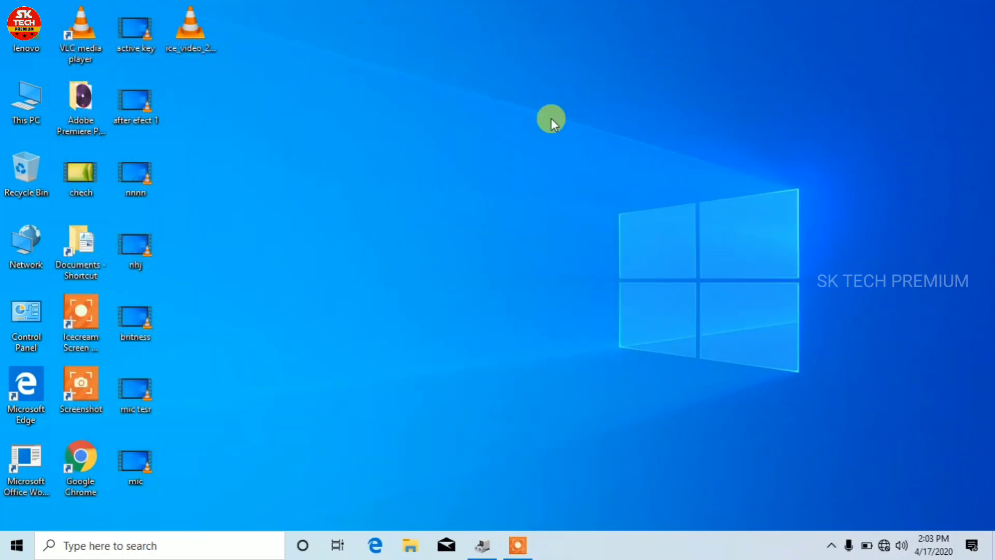
Step: Refresh the desktop and check the brightness control by repeatedly lowering and raising the screen brightness
{"action": "right_click", "coordinate": [338, 251]}
{"action": "left_click", "coordinate": [361, 300]}
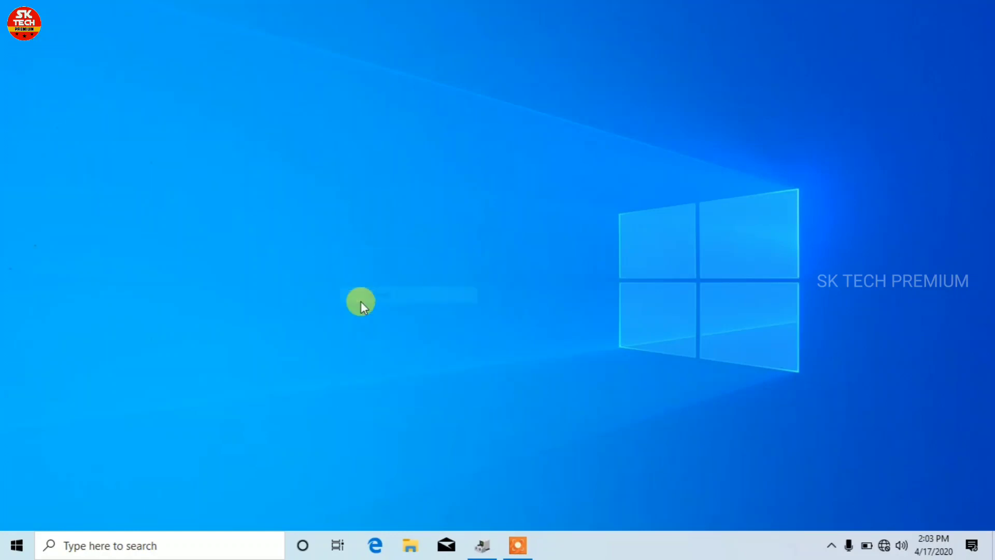
{"action": "key", "text": "XF86MonBrightnessDown"}
{"action": "key", "text": "XF86MonBrightnessDown"}
{"action": "key", "text": "XF86MonBrightnessDown"}
{"action": "key", "text": "XF86MonBrightnessDown"}
{"action": "key", "text": "XF86MonBrightnessDown"}
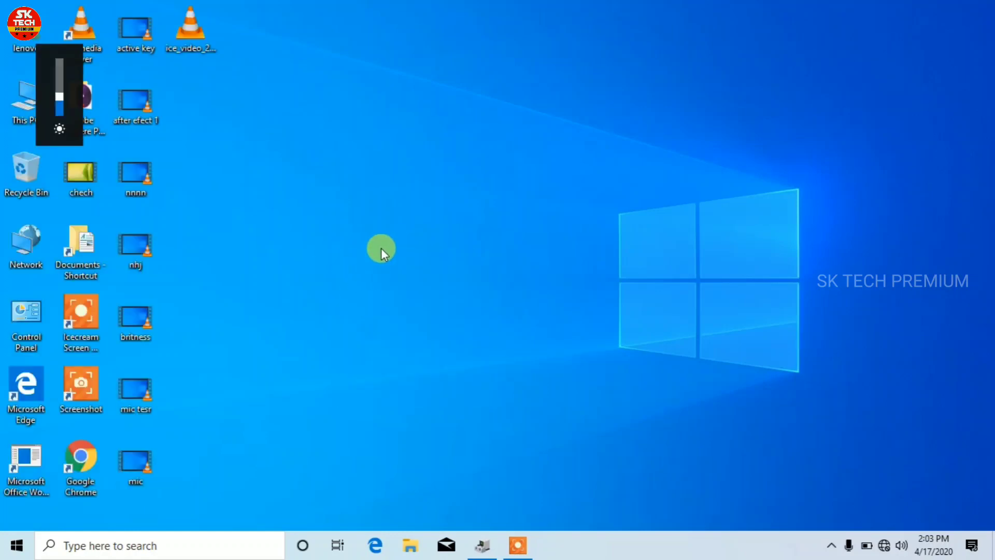
{"action": "key", "text": "XF86MonBrightnessUp"}
{"action": "key", "text": "XF86MonBrightnessUp"}
{"action": "key", "text": "XF86MonBrightnessUp"}
{"action": "key", "text": "XF86MonBrightnessUp"}
{"action": "key", "text": "XF86MonBrightnessUp"}
{"action": "key", "text": "XF86MonBrightnessUp"}
{"action": "key", "text": "XF86MonBrightnessUp"}
{"action": "key", "text": "XF86MonBrightnessDown"}
{"action": "key", "text": "XF86MonBrightnessDown"}
{"action": "key", "text": "XF86MonBrightnessDown"}
{"action": "key", "text": "XF86MonBrightnessDown"}
{"action": "key", "text": "XF86MonBrightnessDown"}
{"action": "key", "text": "XF86MonBrightnessDown"}
{"action": "key", "text": "XF86MonBrightnessDown"}
{"action": "key", "text": "XF86MonBrightnessDown"}
{"action": "key", "text": "XF86MonBrightnessUp"}
{"action": "key", "text": "XF86MonBrightnessUp"}
{"action": "key", "text": "XF86MonBrightnessUp"}
{"action": "key", "text": "XF86MonBrightnessUp"}
{"action": "key", "text": "XF86MonBrightnessUp"}
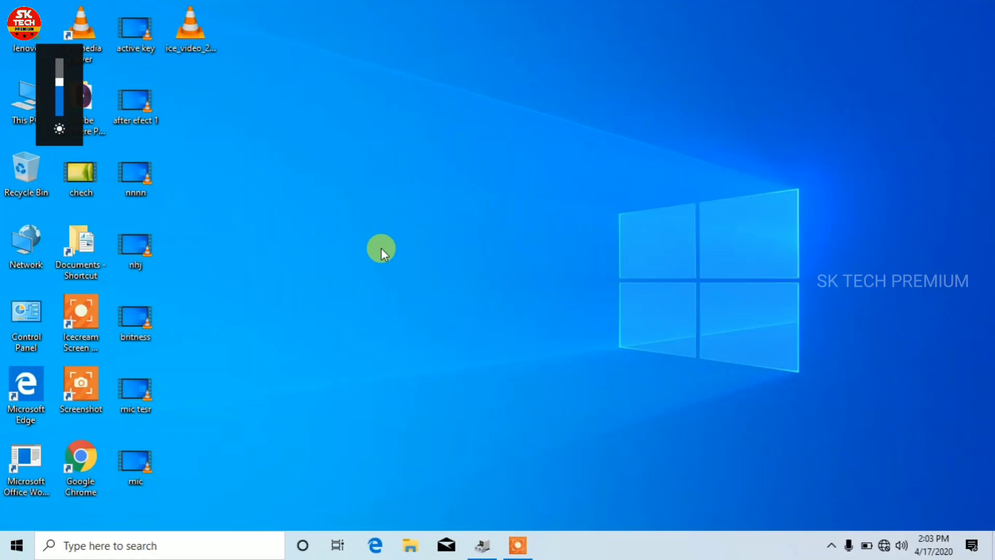